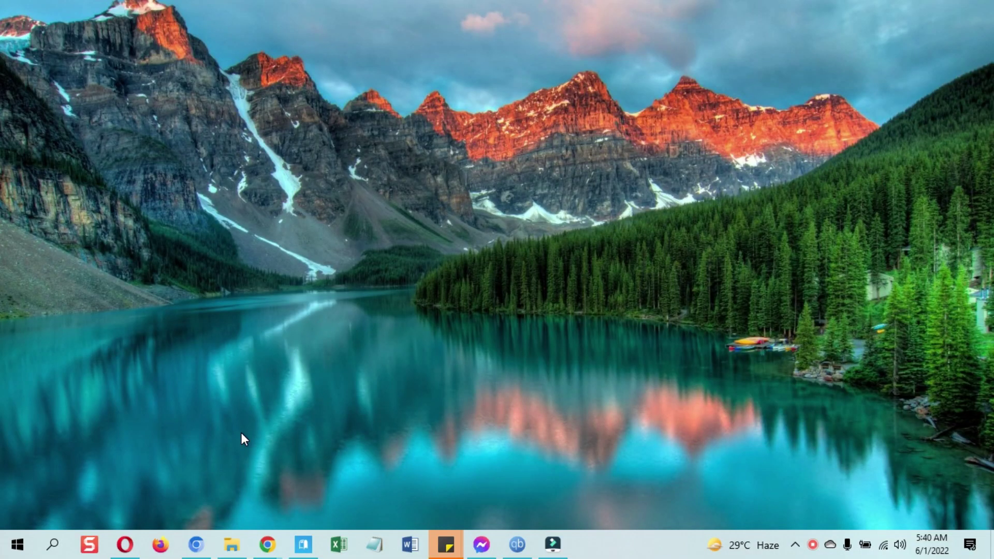
Bring Chrome back up showing the FilzaEscaped15 release tweet
{"action": "left_click", "coordinate": [197, 547]}
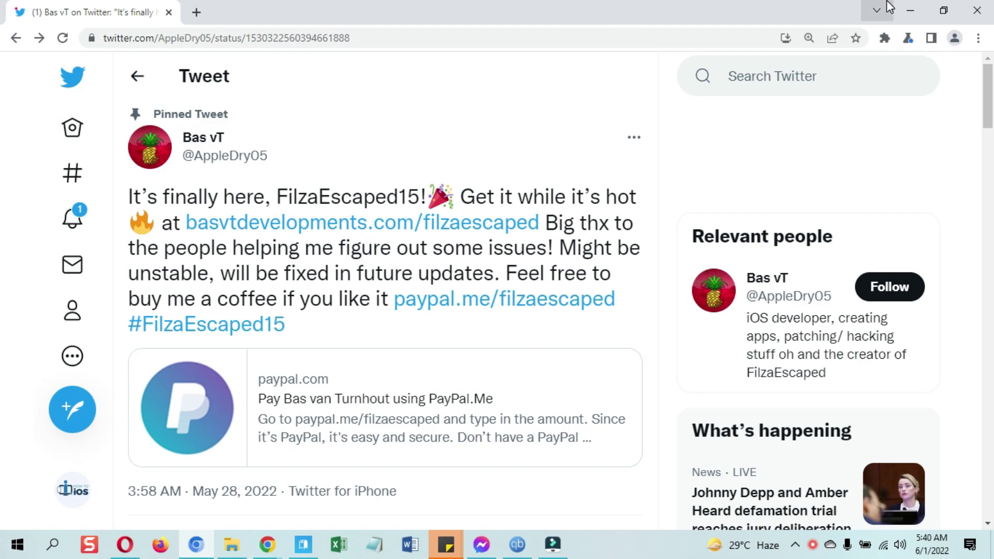
{"action": "left_click", "coordinate": [913, 6]}
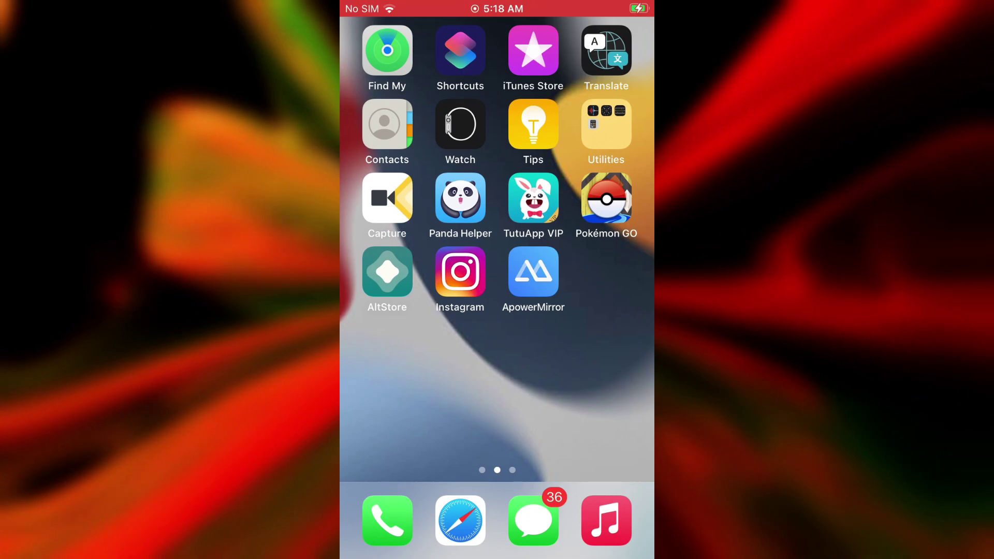
Pull down Spotlight search, cancel it, and flip to another home screen page
{"action": "left_click_drag", "start_coordinate": [497, 350], "coordinate": [497, 467]}
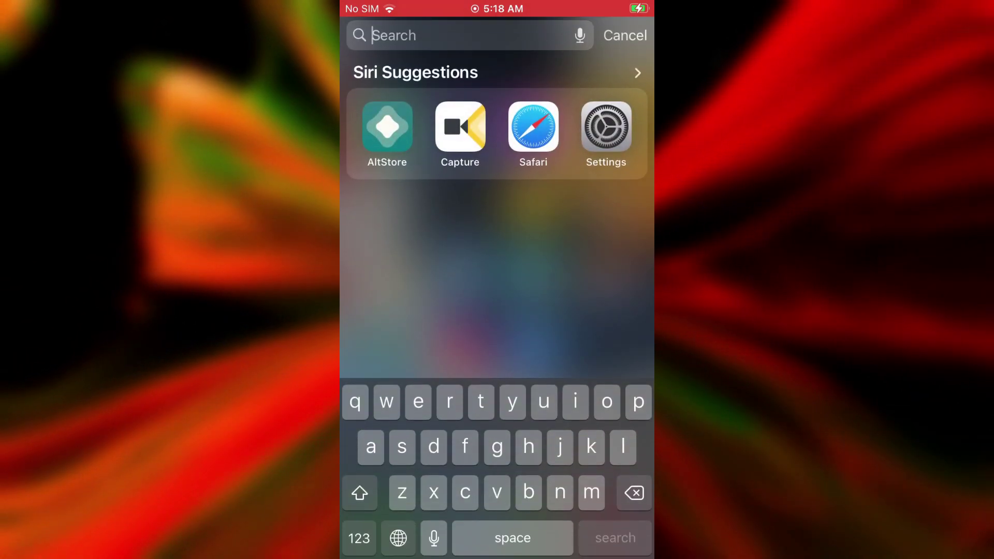
{"action": "left_click", "coordinate": [625, 35]}
{"action": "mouse_move", "coordinate": [404, 373]}
{"action": "left_mouse_down"}
{"action": "mouse_move", "coordinate": [591, 373]}
{"action": "mouse_move", "coordinate": [404, 373]}
{"action": "left_mouse_up"}
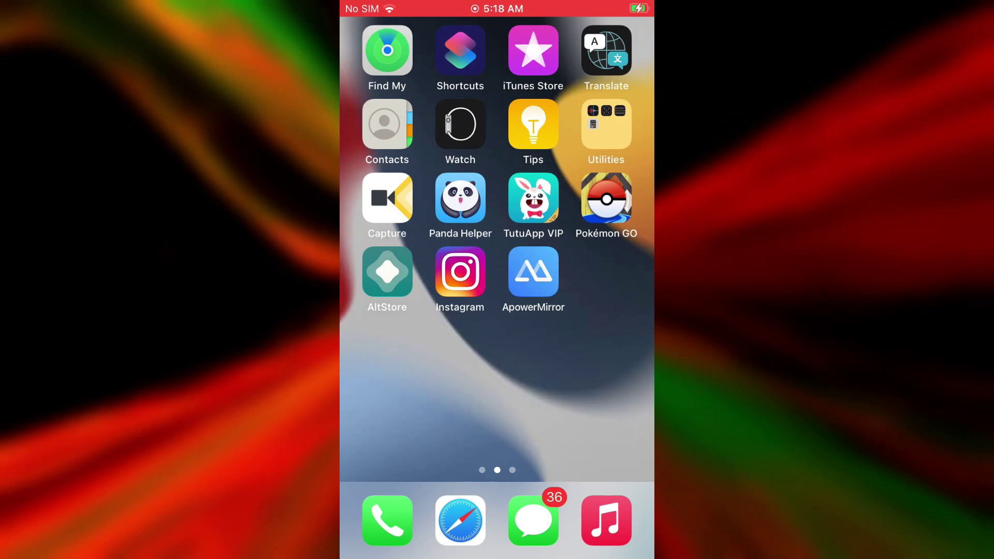
Launch Safari and follow the techacrobat article's FilzaEscaped IPA link via adfoc.us
{"action": "left_click", "coordinate": [460, 521]}
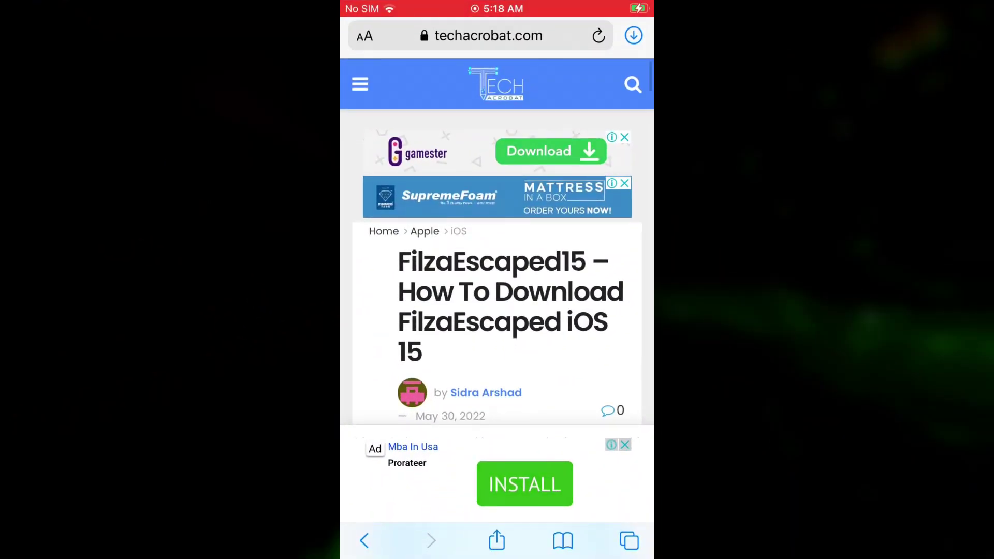
{"action": "scroll", "coordinate": [497, 272], "scroll_direction": "down", "scroll_amount": 5}
{"action": "scroll", "coordinate": [497, 272], "scroll_direction": "down", "scroll_amount": 5}
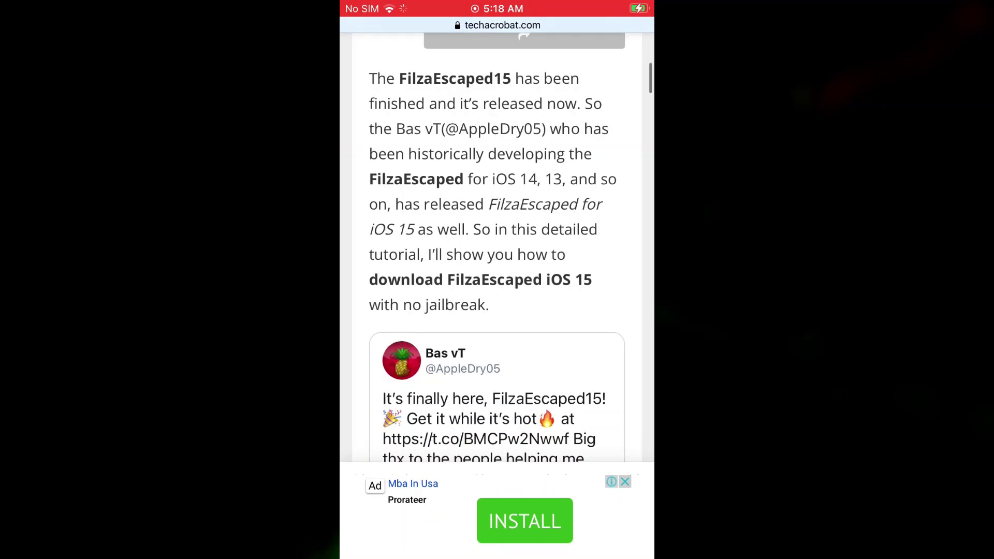
{"action": "scroll", "coordinate": [497, 273], "scroll_direction": "down", "scroll_amount": 5}
{"action": "scroll", "coordinate": [497, 272], "scroll_direction": "down", "scroll_amount": 5}
{"action": "scroll", "coordinate": [497, 272], "scroll_direction": "down", "scroll_amount": 5}
{"action": "scroll", "coordinate": [497, 272], "scroll_direction": "down", "scroll_amount": 5}
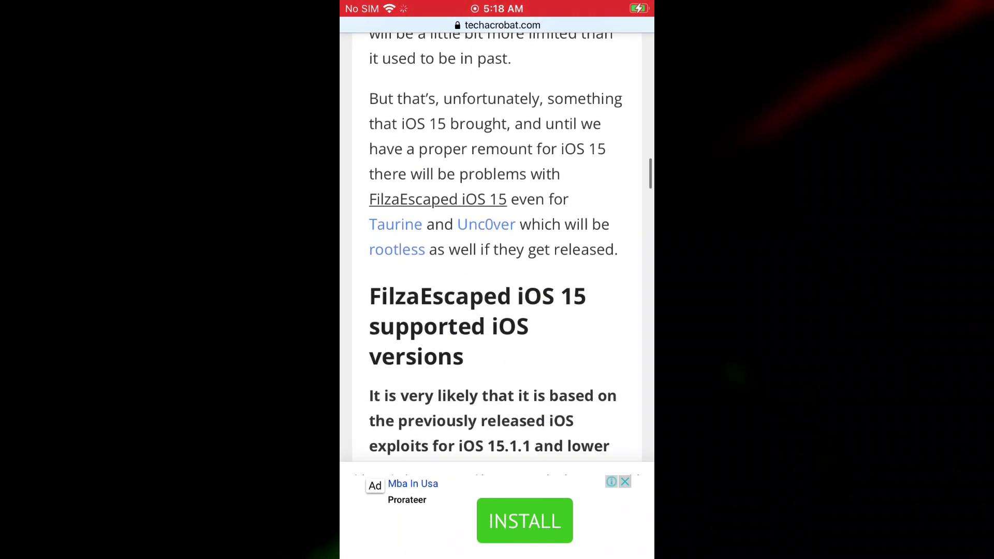
{"action": "scroll", "coordinate": [497, 272], "scroll_direction": "down", "scroll_amount": 3}
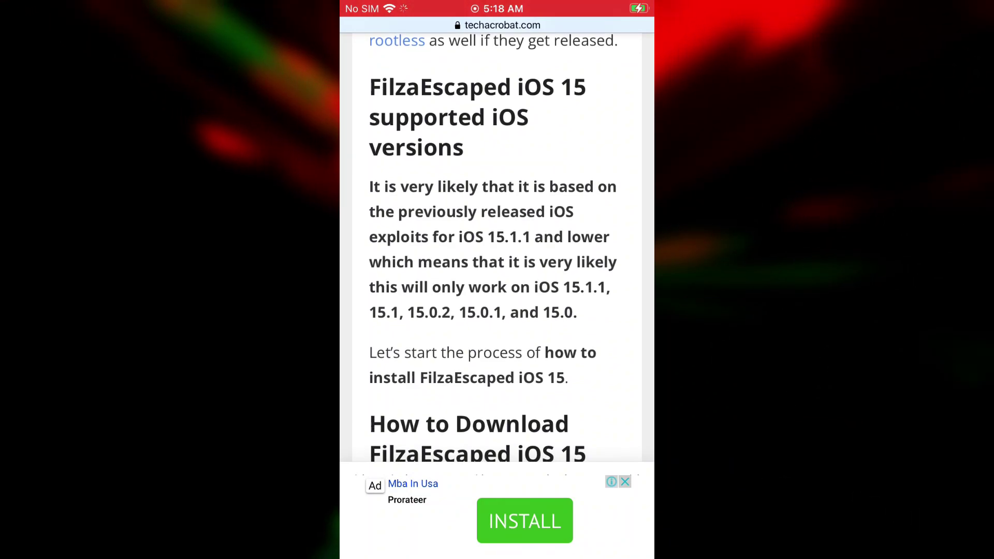
{"action": "scroll", "coordinate": [497, 272], "scroll_direction": "down", "scroll_amount": 5}
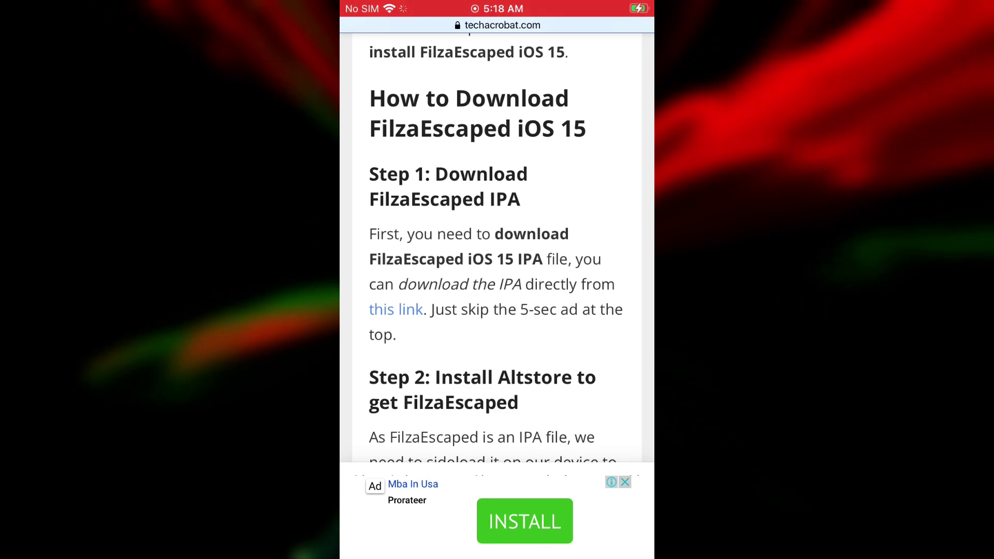
{"action": "left_click", "coordinate": [395, 310]}
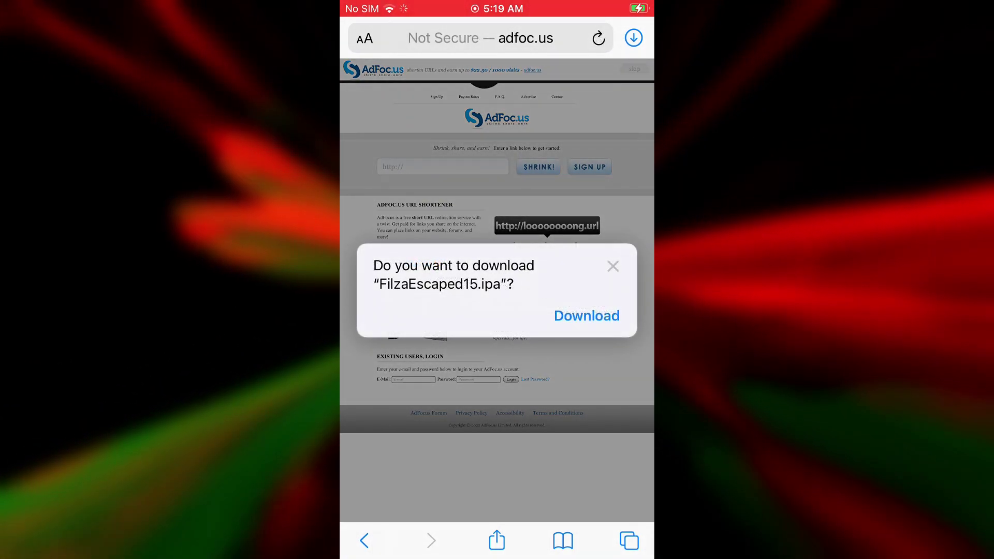
Accept the prompt to download the 14.6 MB FilzaEscaped15.ipa
{"action": "left_click", "coordinate": [586, 315]}
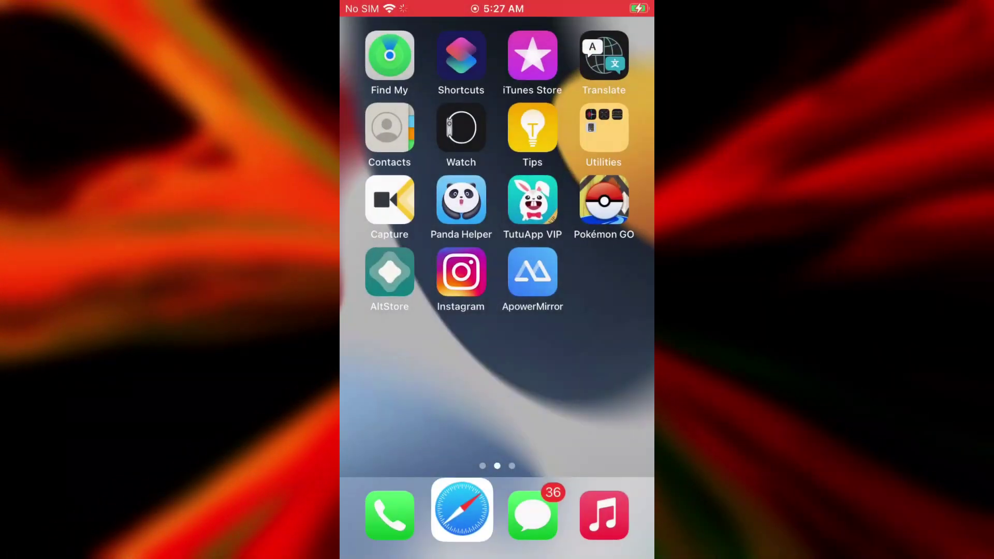
Launch AltStore from the iPhone home screen
{"action": "left_click", "coordinate": [388, 270]}
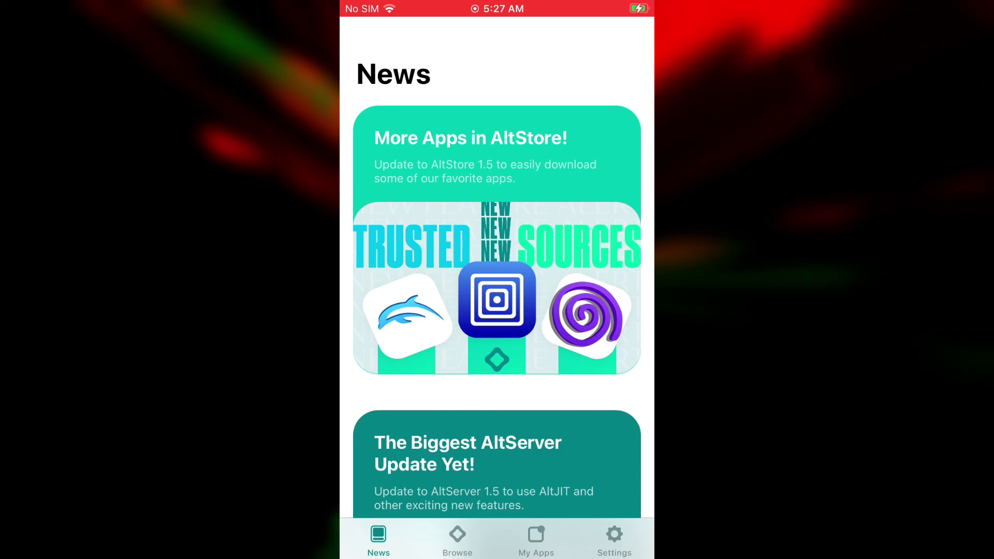
Add FilzaEscaped15.ipa under My Apps, then return to the home screen after installation
{"action": "left_click", "coordinate": [536, 542]}
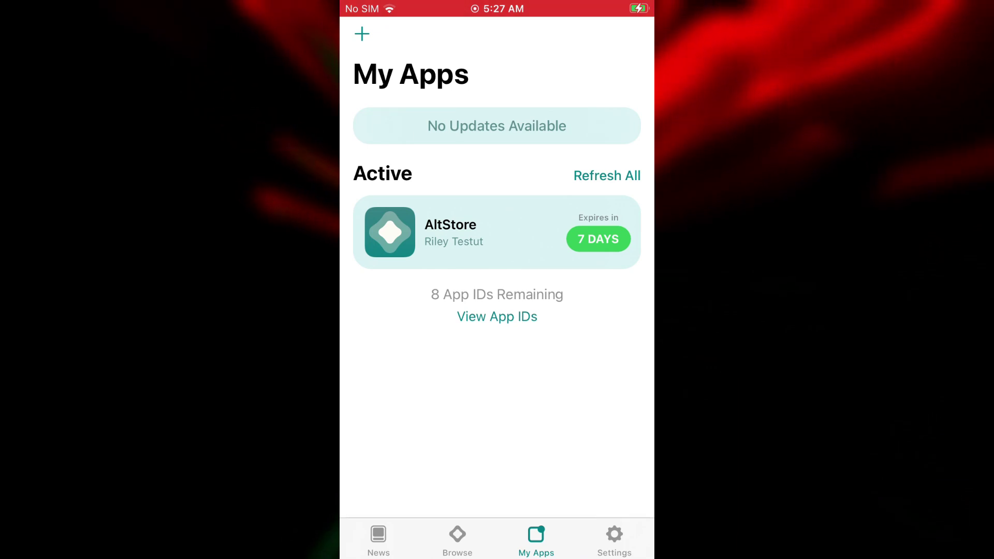
{"action": "left_click", "coordinate": [362, 34]}
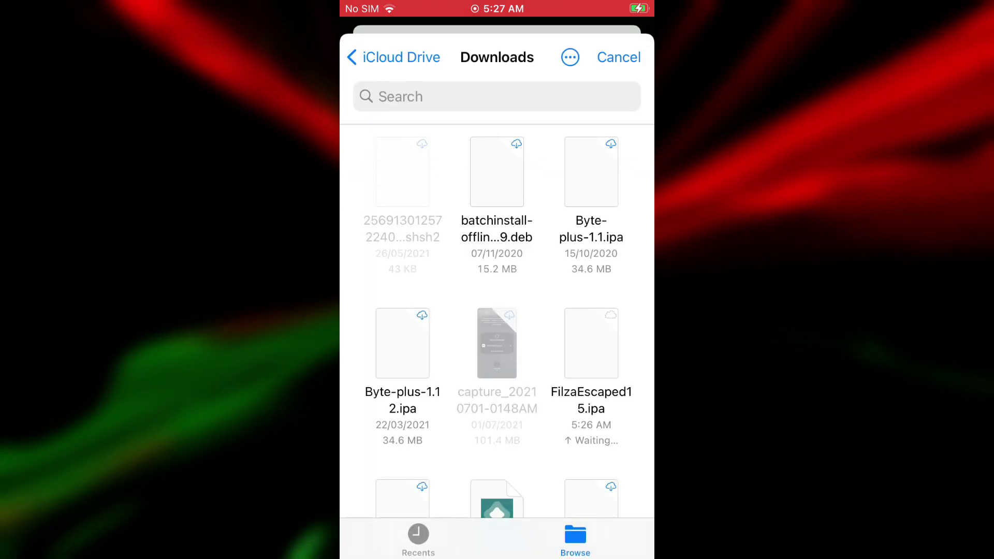
{"action": "left_click", "coordinate": [619, 57]}
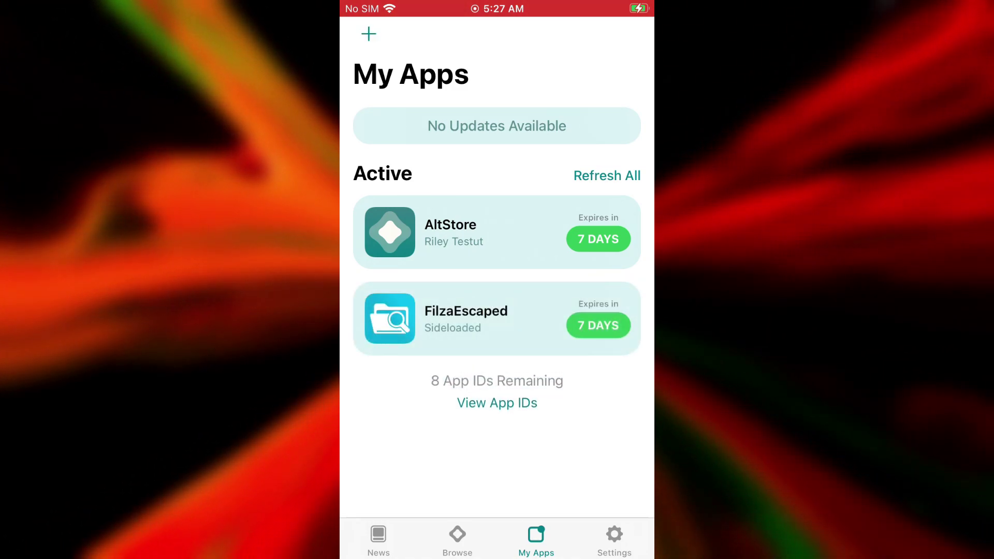
{"action": "key", "text": "super"}
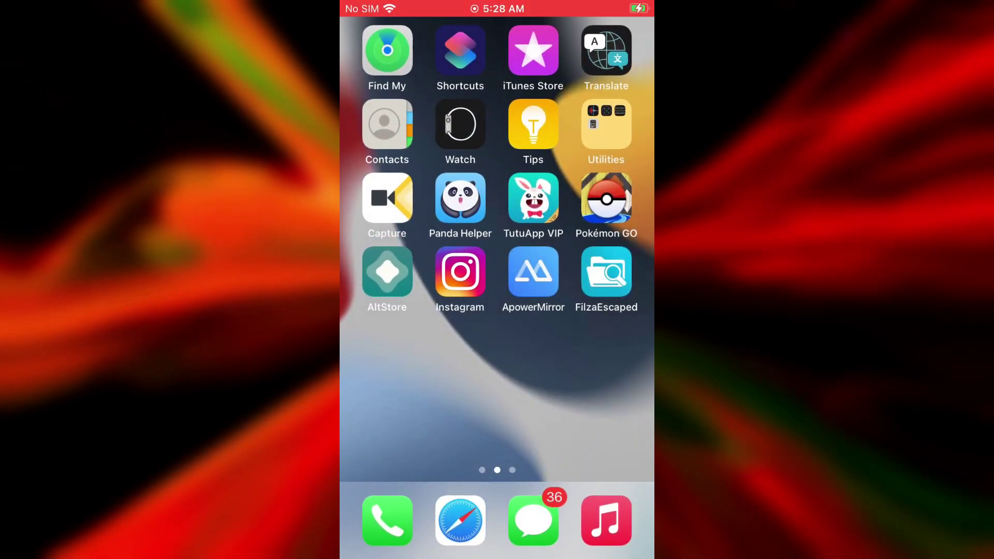
Verify AltStore and FilzaEscaped under General > Profiles & Device Management, then return home
{"action": "left_click_drag", "start_coordinate": [404, 350], "coordinate": [622, 349]}
{"action": "left_click", "coordinate": [533, 346]}
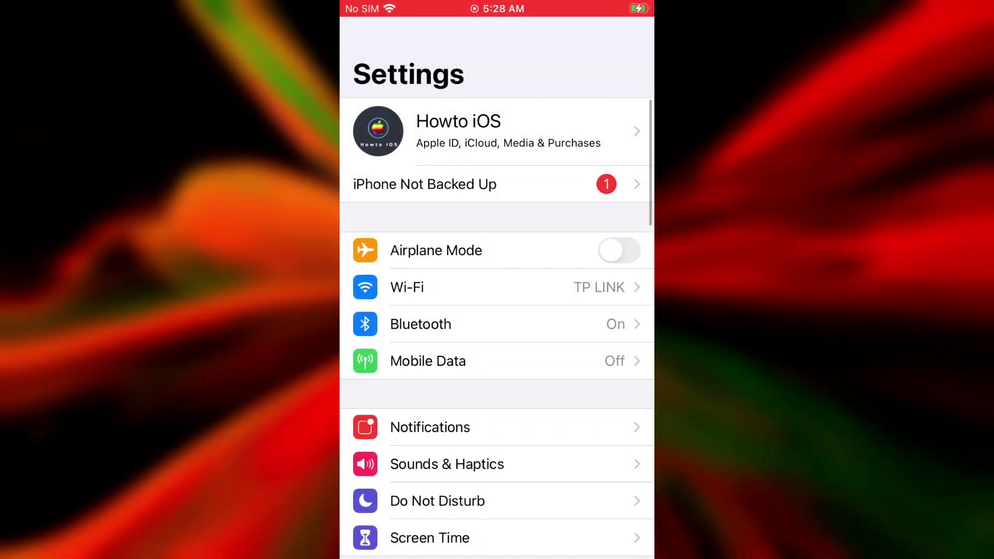
{"action": "left_click_drag", "start_coordinate": [497, 435], "coordinate": [498, 210]}
{"action": "left_click", "coordinate": [413, 324]}
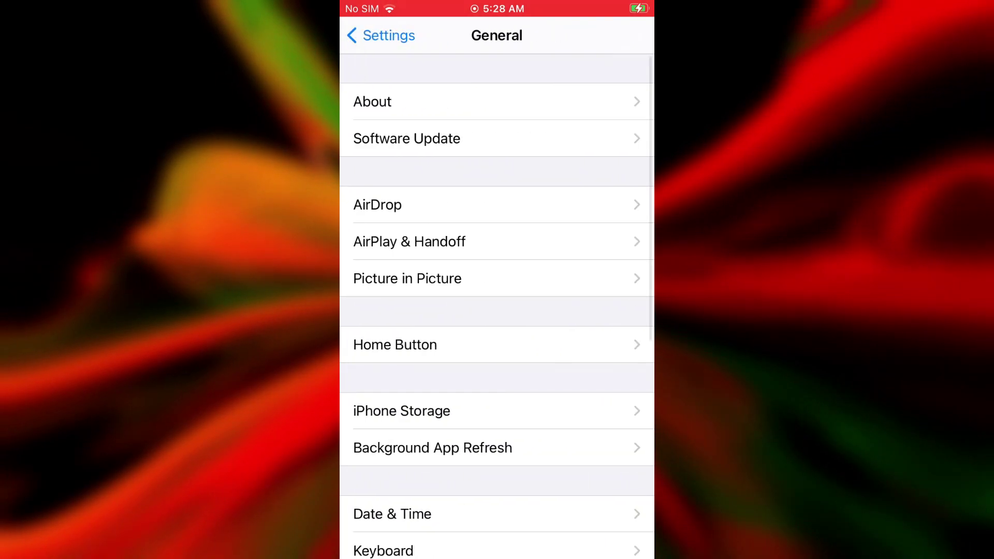
{"action": "left_click_drag", "start_coordinate": [497, 435], "coordinate": [498, 195]}
{"action": "left_click", "coordinate": [443, 527]}
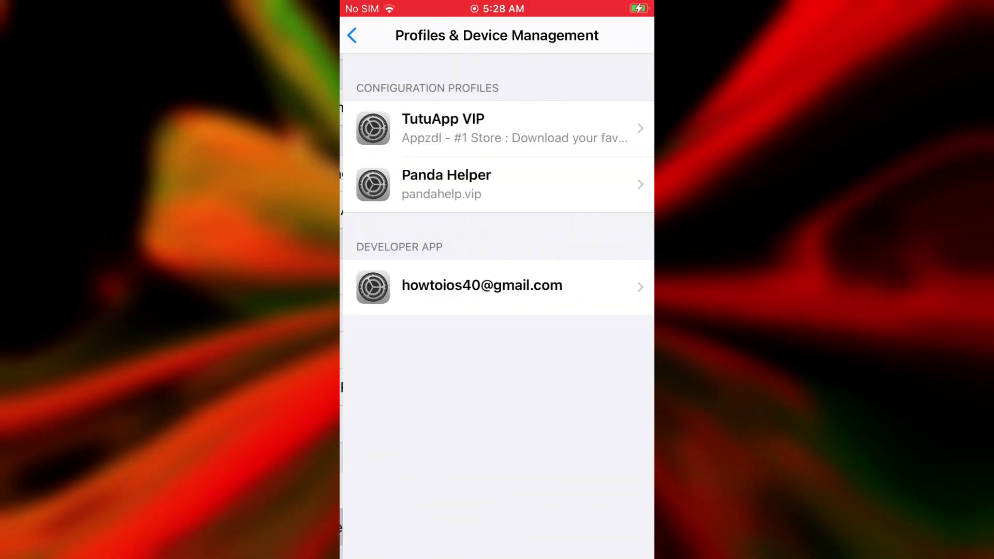
{"action": "left_click", "coordinate": [482, 286]}
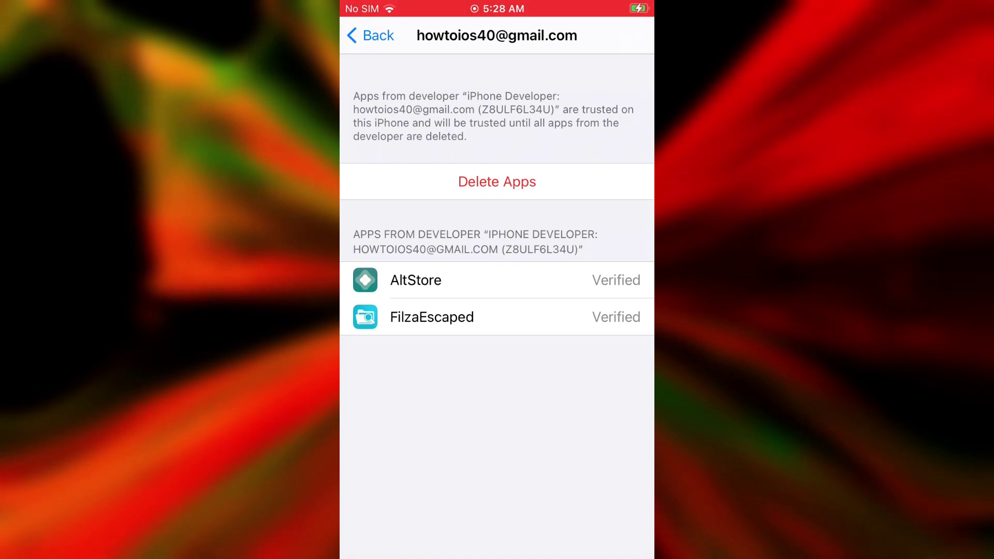
{"action": "key", "text": "super"}
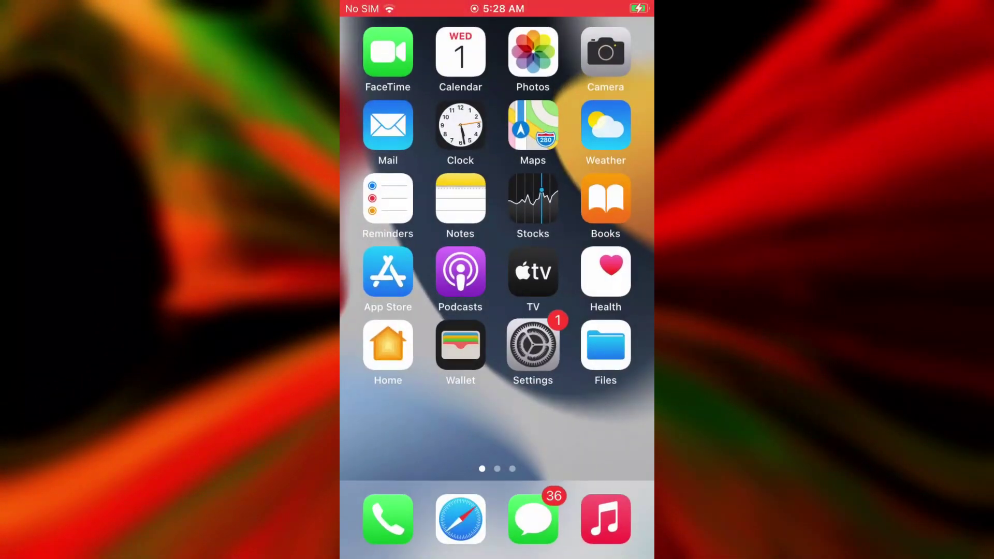
Launch FilzaEscaped from home page two, close it, then relaunch to its container folder
{"action": "left_click_drag", "start_coordinate": [605, 349], "coordinate": [388, 350]}
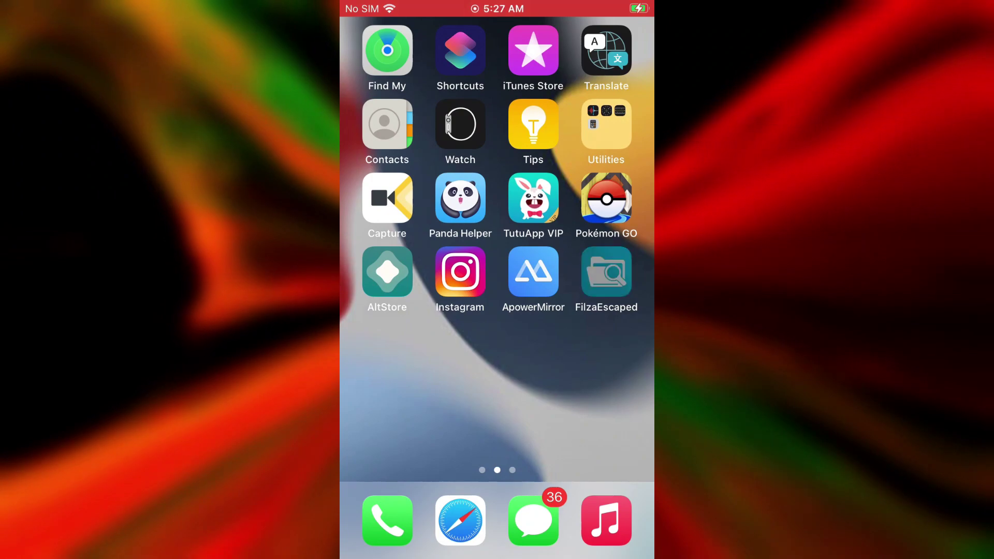
{"action": "left_click", "coordinate": [606, 271]}
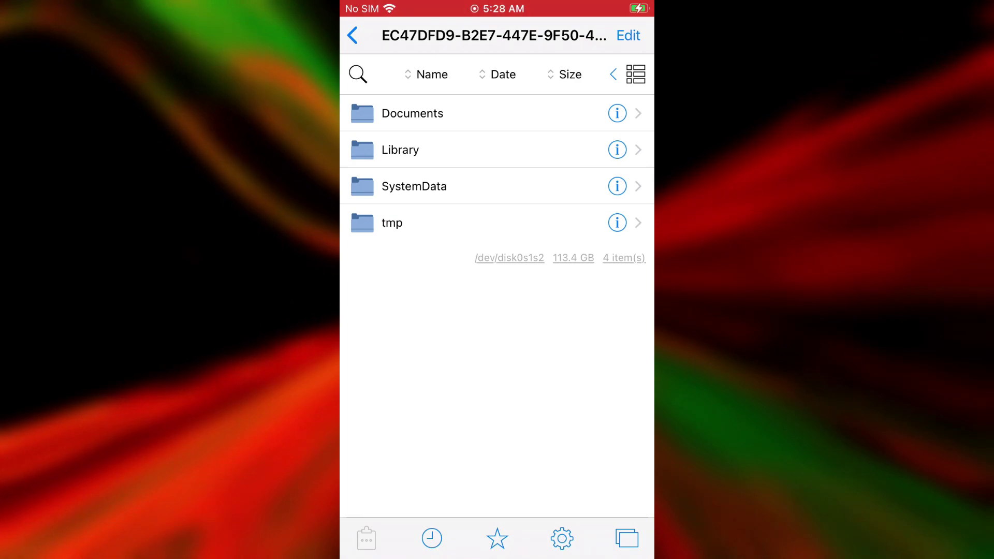
{"action": "key", "text": "super"}
{"action": "left_click", "coordinate": [605, 272]}
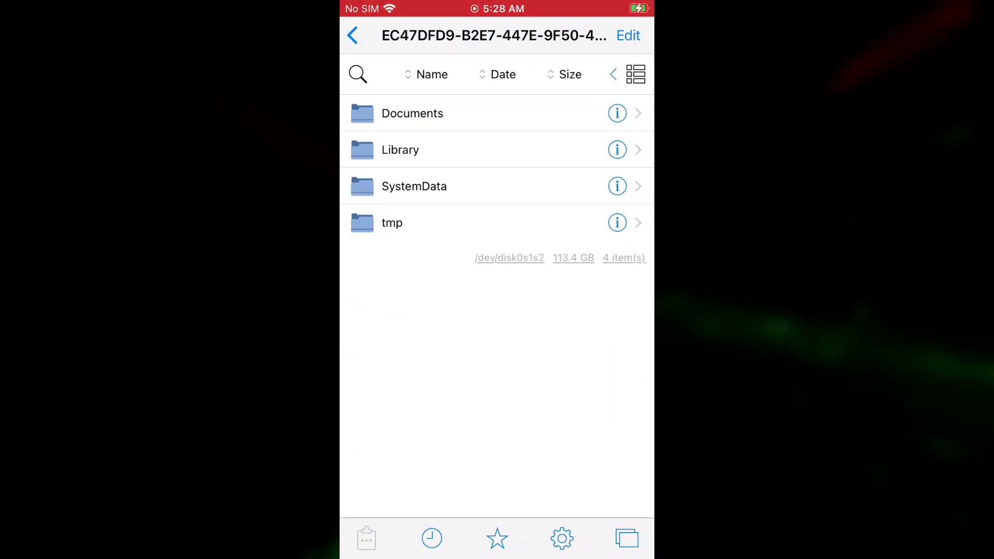